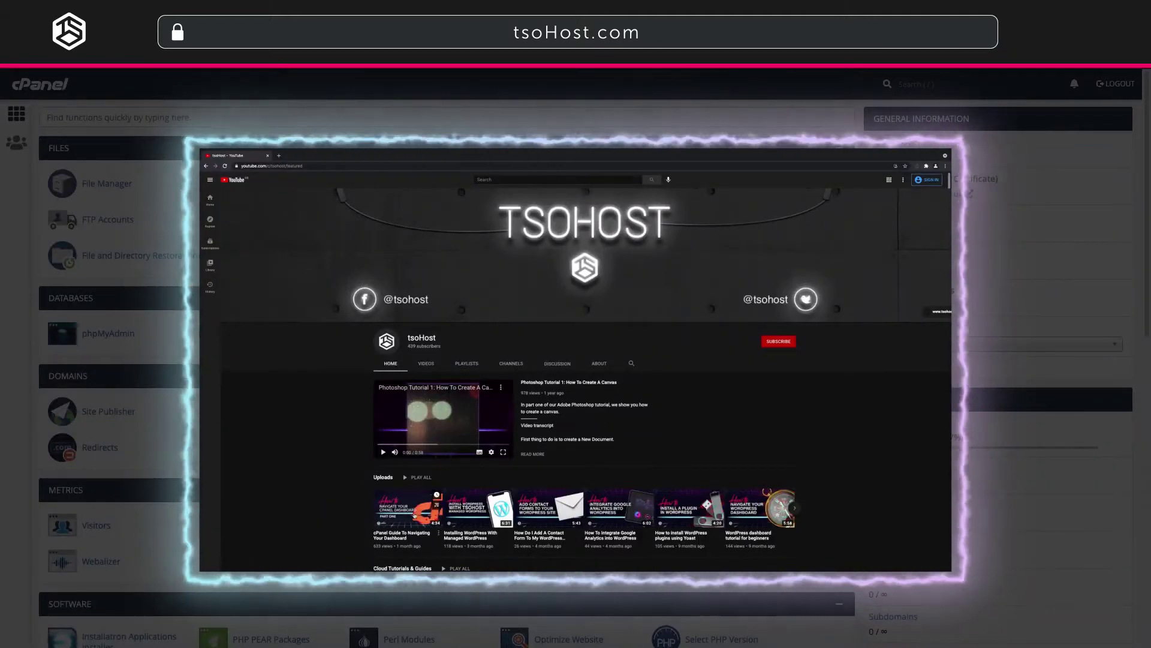
# Open Installatron from the Software section to view the WordPress site 'The Right Fit'.
pyautogui.click(414, 514)
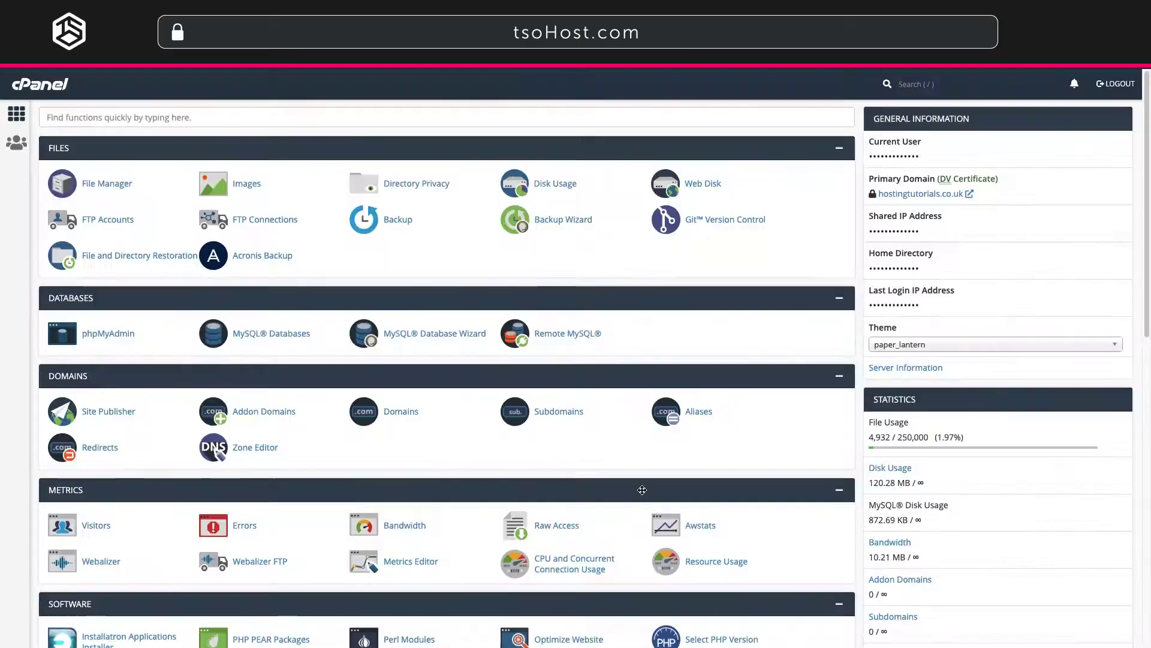
pyautogui.scroll(-2, 528, 442)
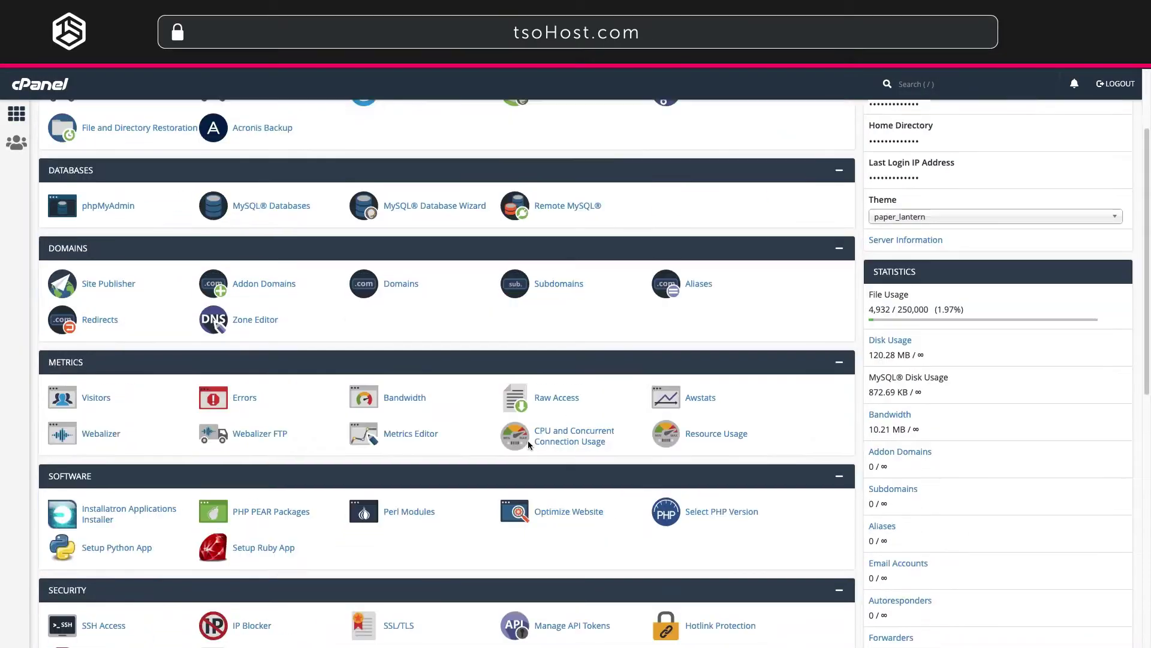
pyautogui.scroll(-2, 528, 443)
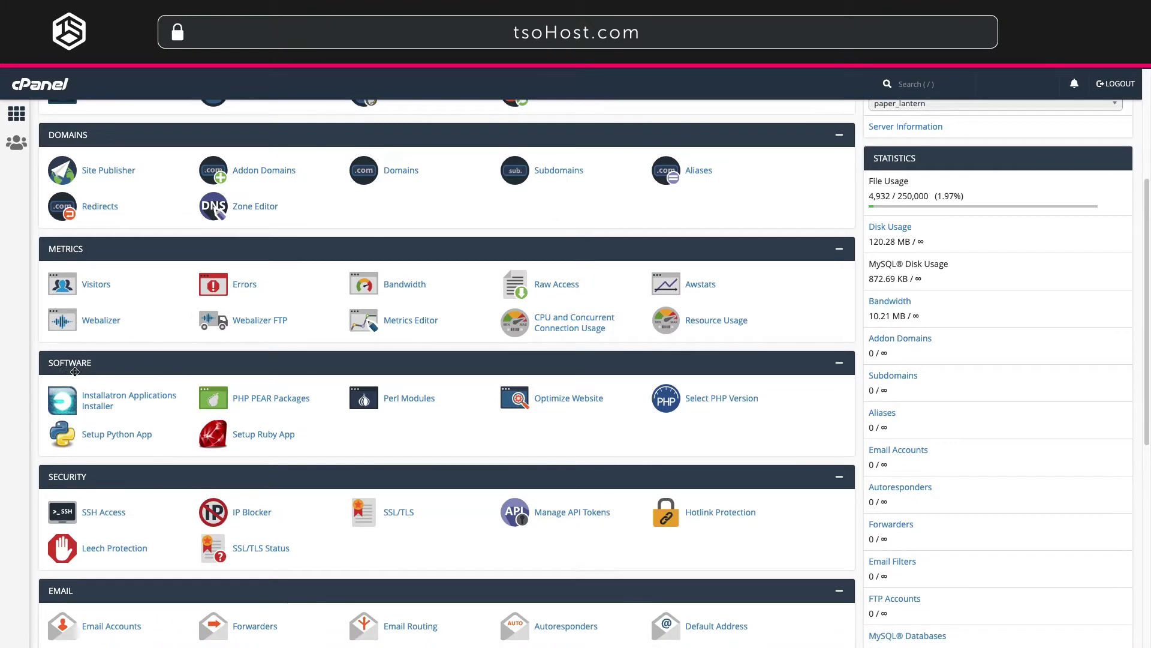
pyautogui.click(154, 410)
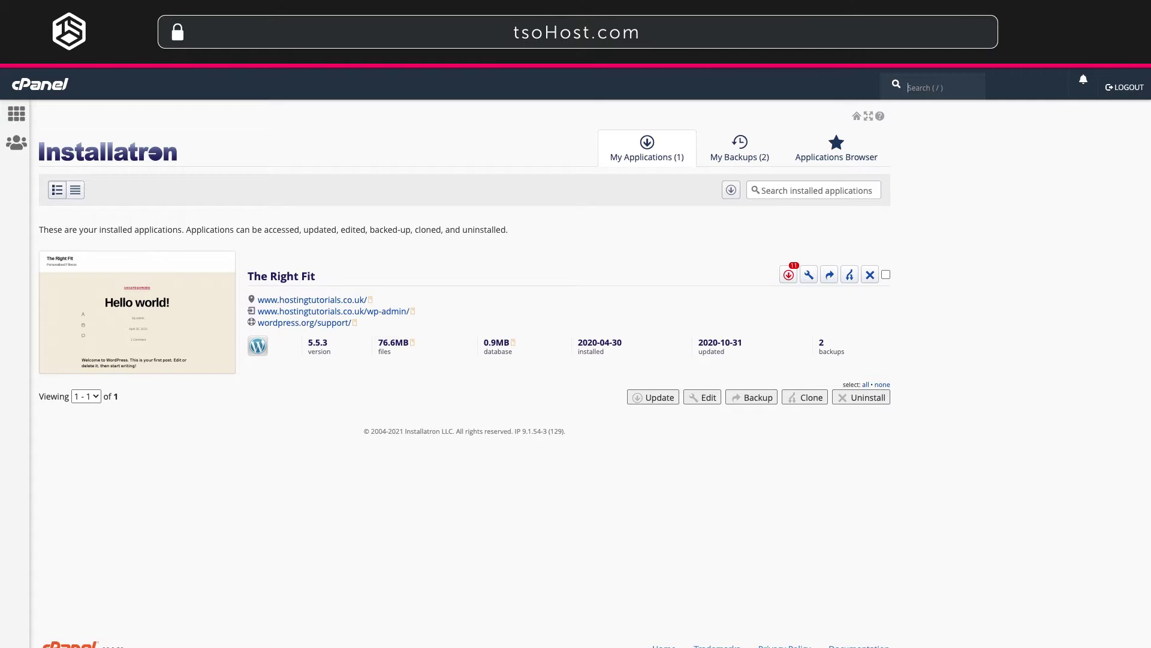
# Browse Installatron's Applications Browser catalog of installable apps.
pyautogui.click(834, 150)
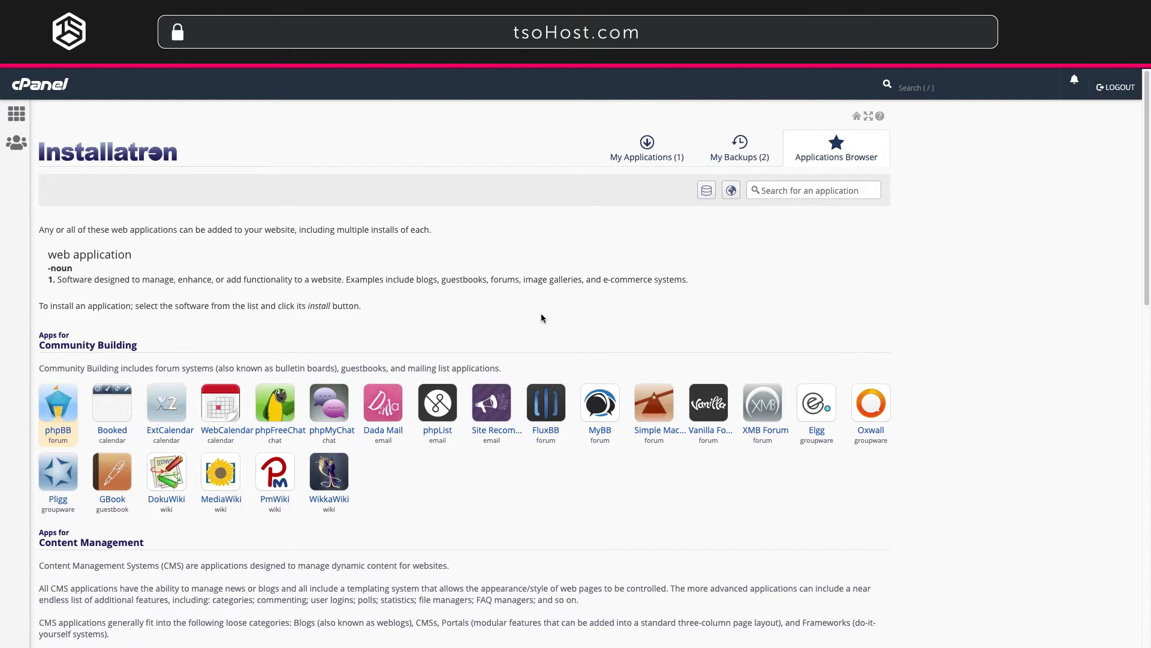
pyautogui.scroll(-4, 541, 318)
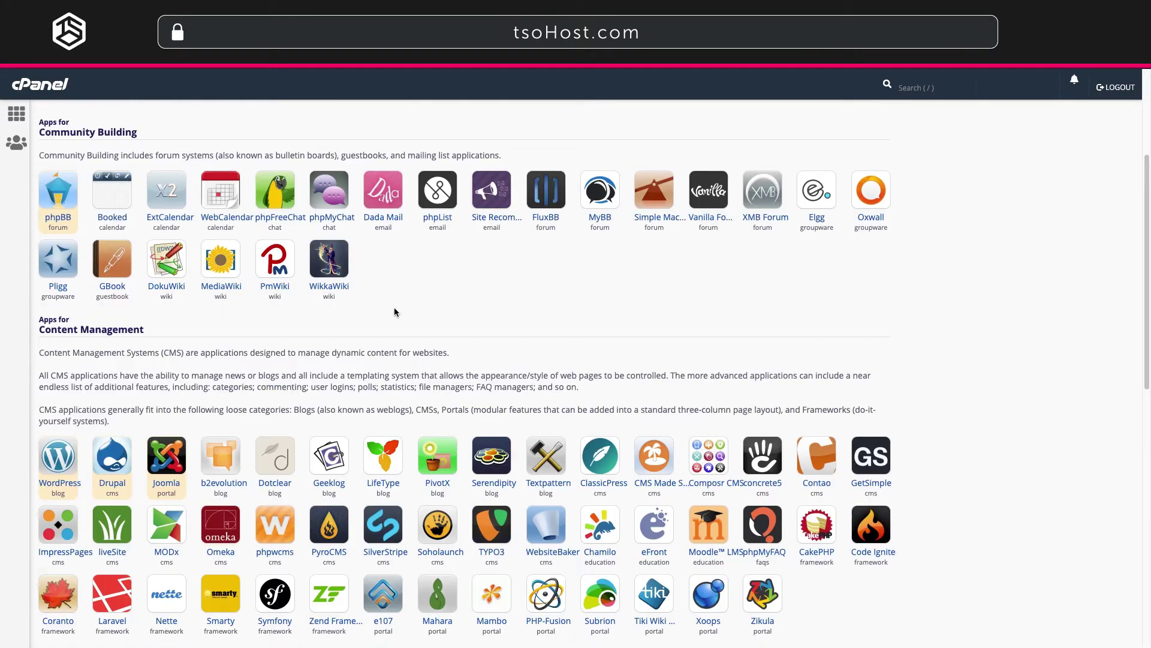
pyautogui.scroll(-11, 393, 312)
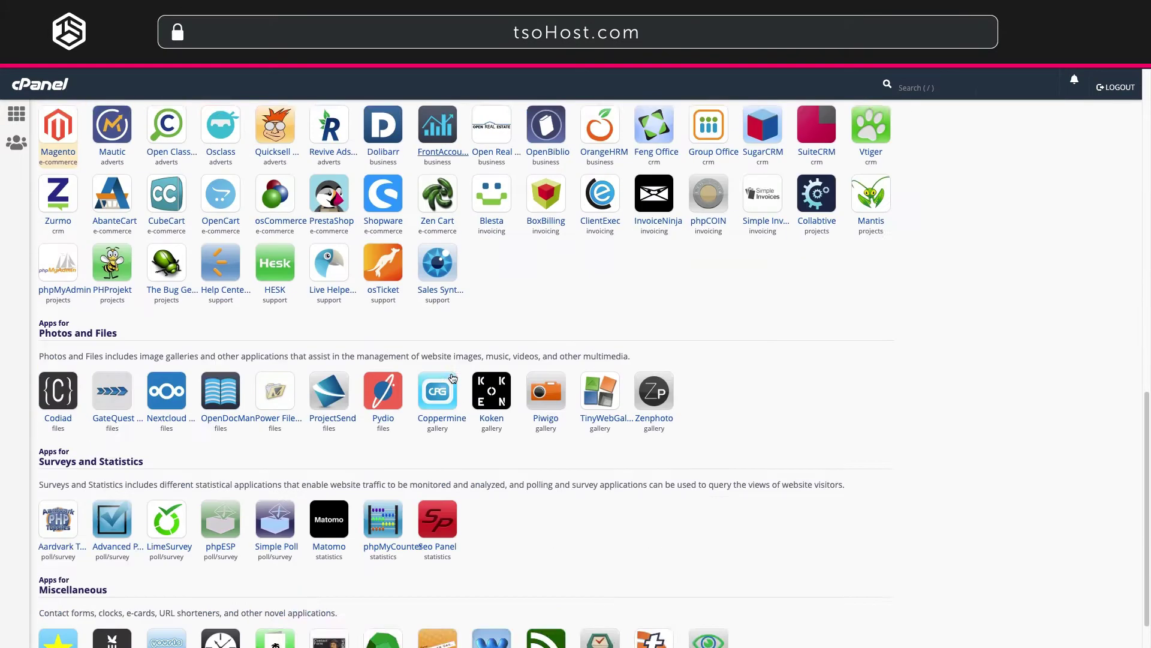
pyautogui.scroll(-2, 452, 377)
pyautogui.scroll(4, 981, 462)
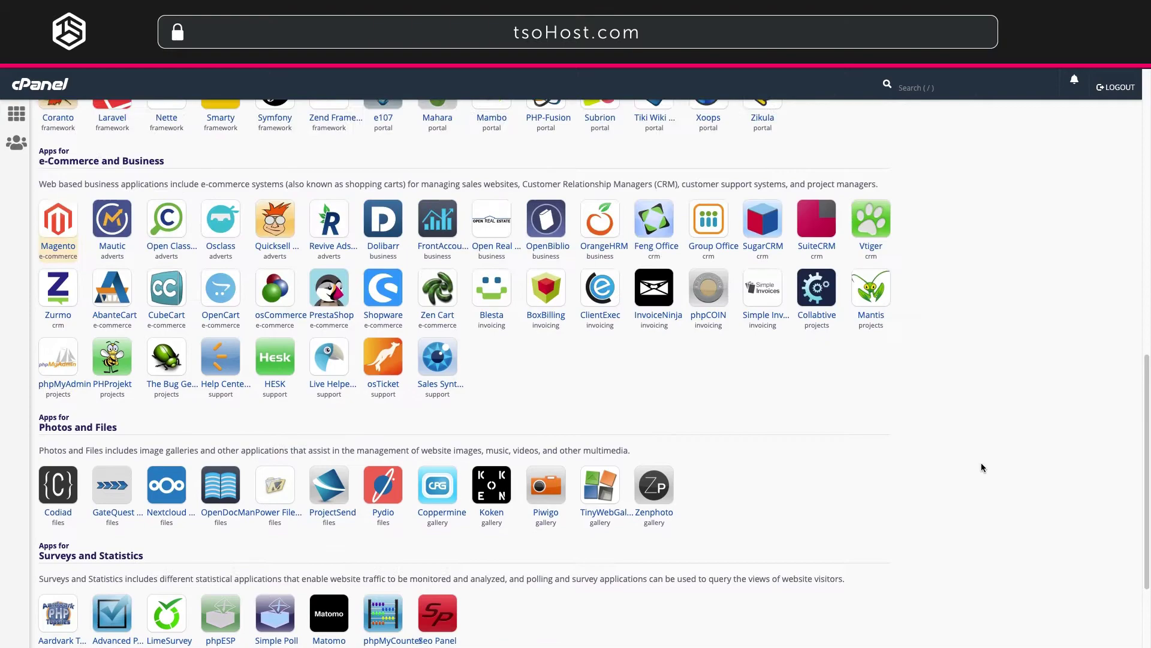
pyautogui.scroll(11, 981, 463)
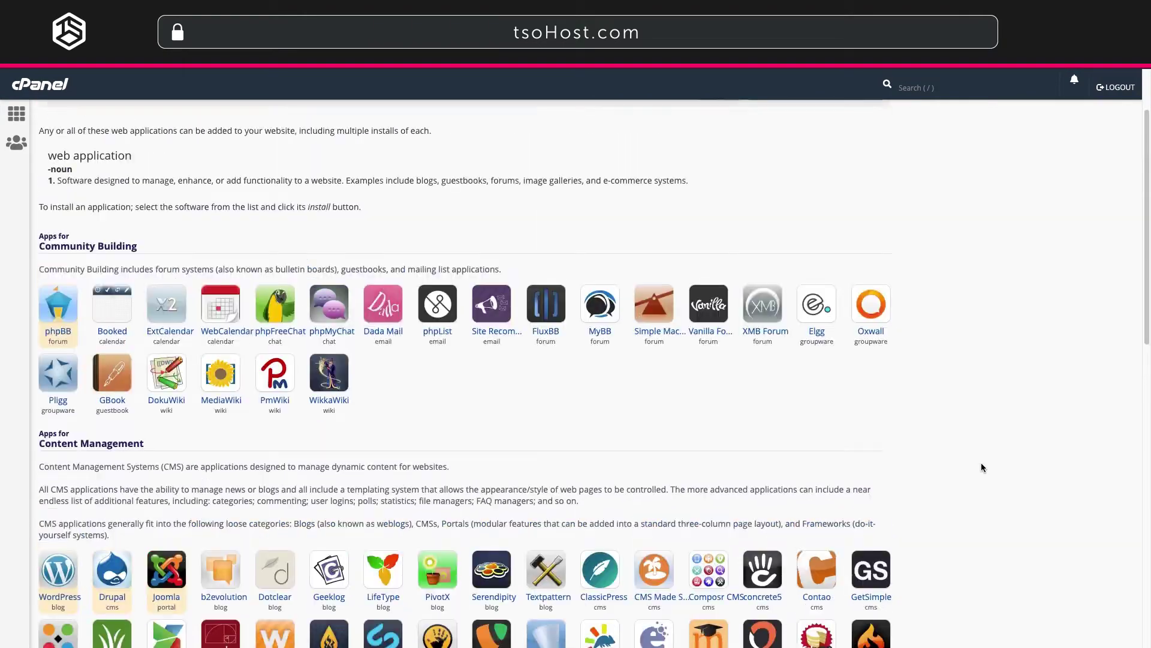
pyautogui.scroll(2, 981, 467)
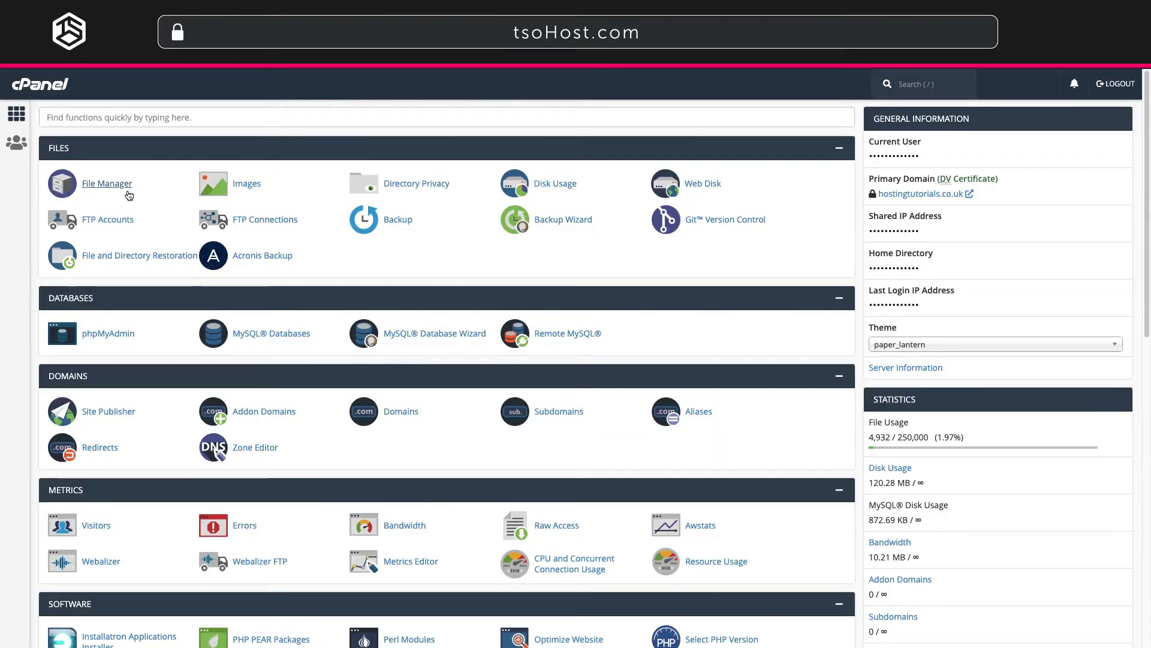
pyautogui.click(129, 193)
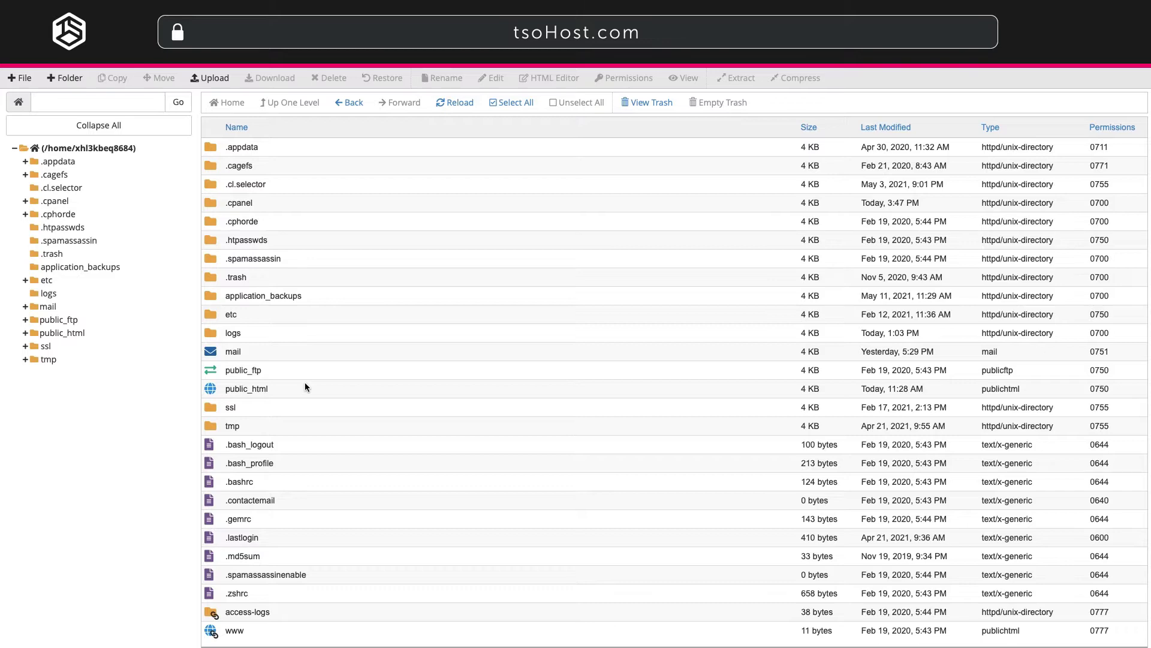
pyautogui.doubleClick(305, 383)
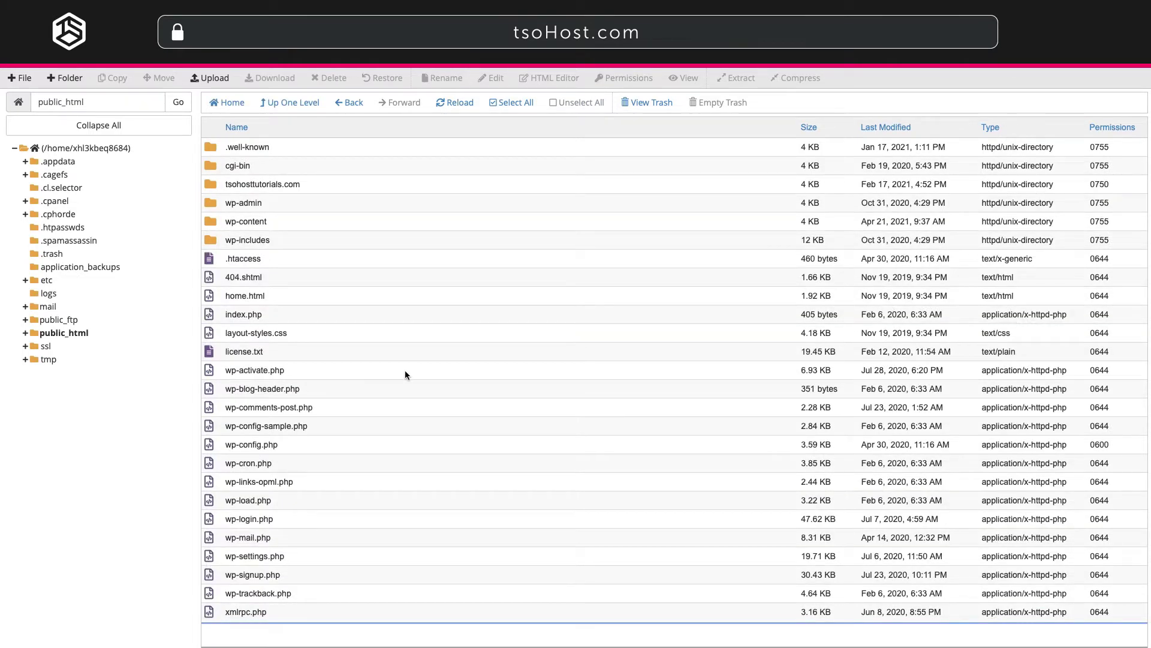
pyautogui.doubleClick(306, 187)
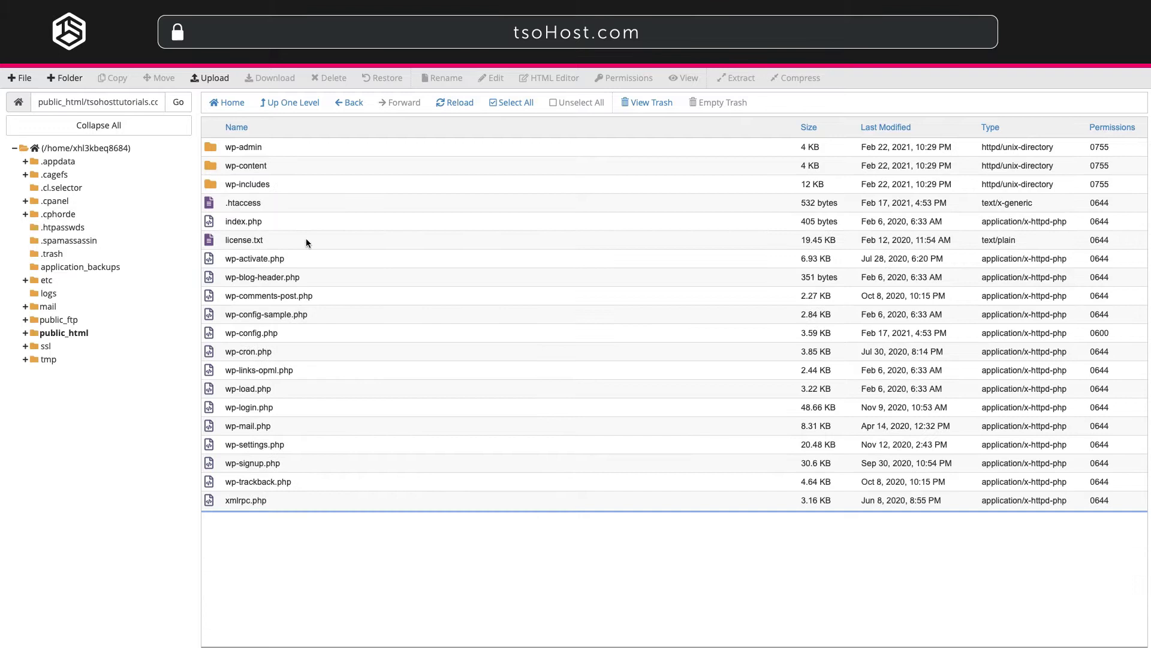
pyautogui.doubleClick(284, 172)
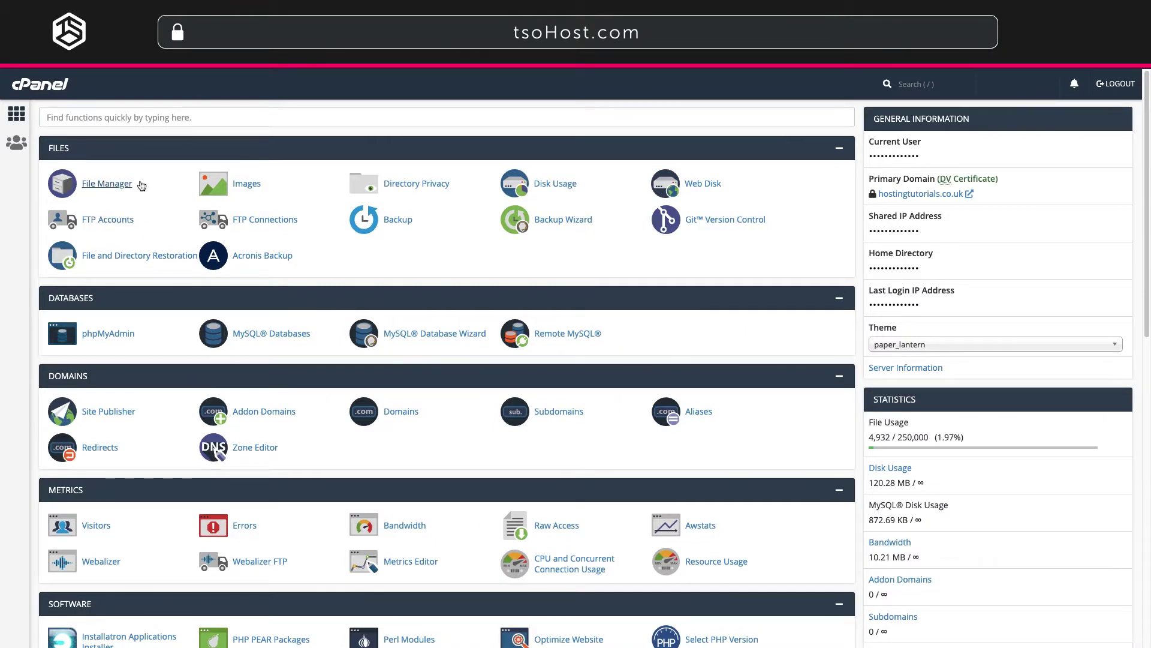
# Open FTP Accounts and view the empty Add FTP Account form.
pyautogui.click(102, 224)
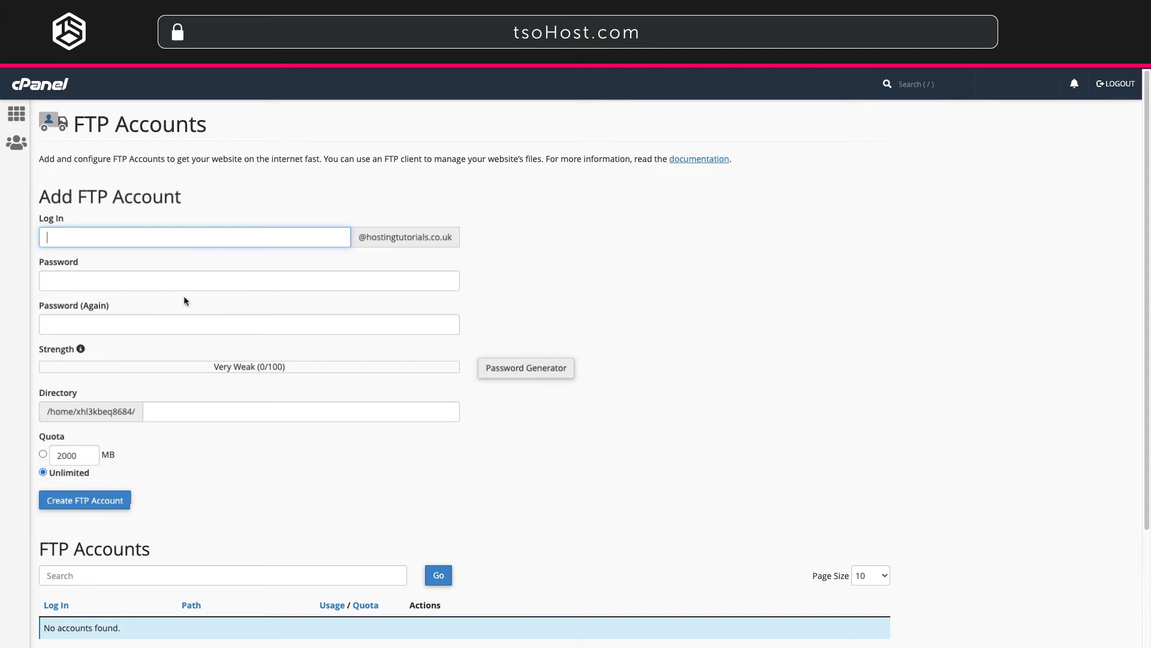
pyautogui.scroll(-1, 187, 298)
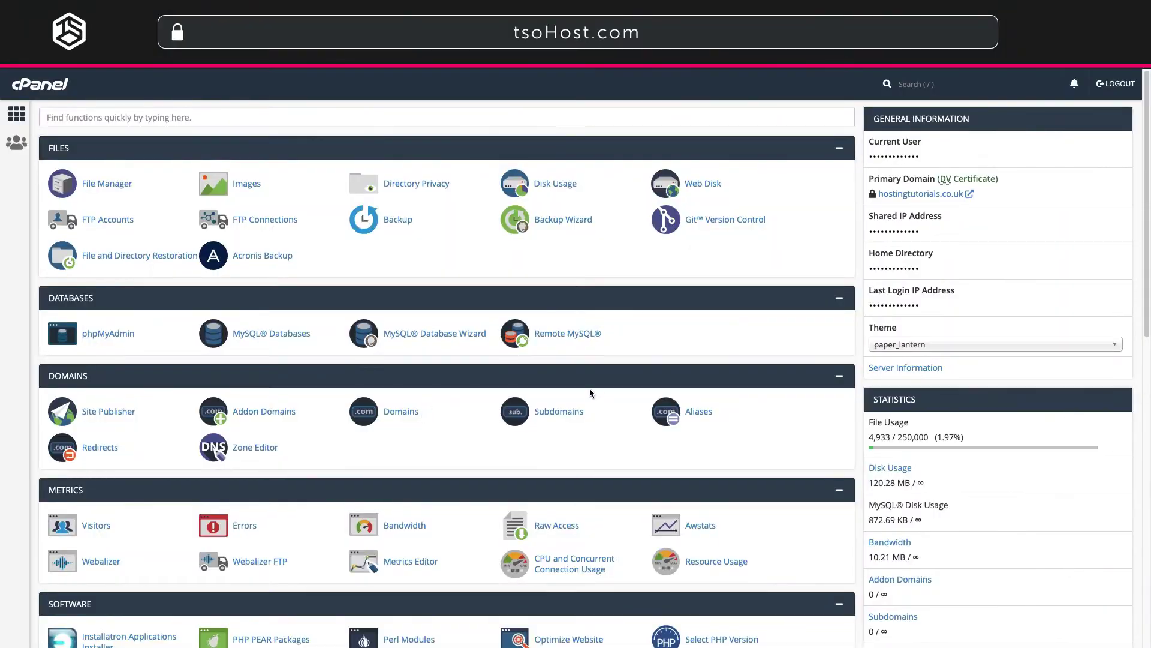
pyautogui.scroll(-3, 465, 422)
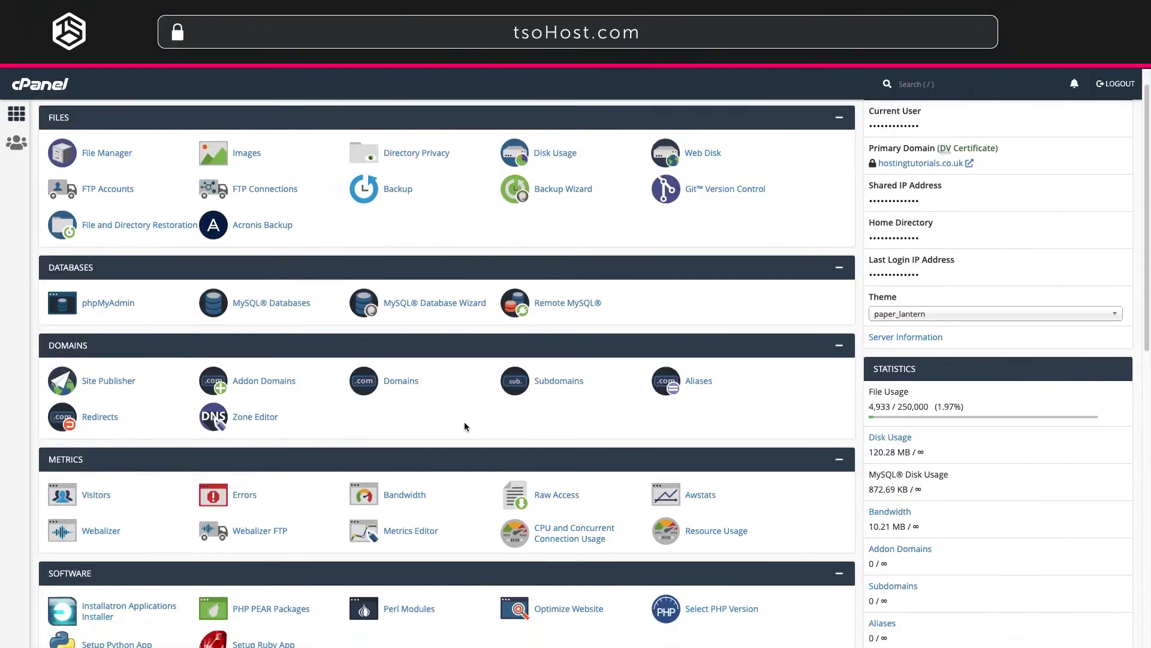
pyautogui.scroll(-8, 465, 427)
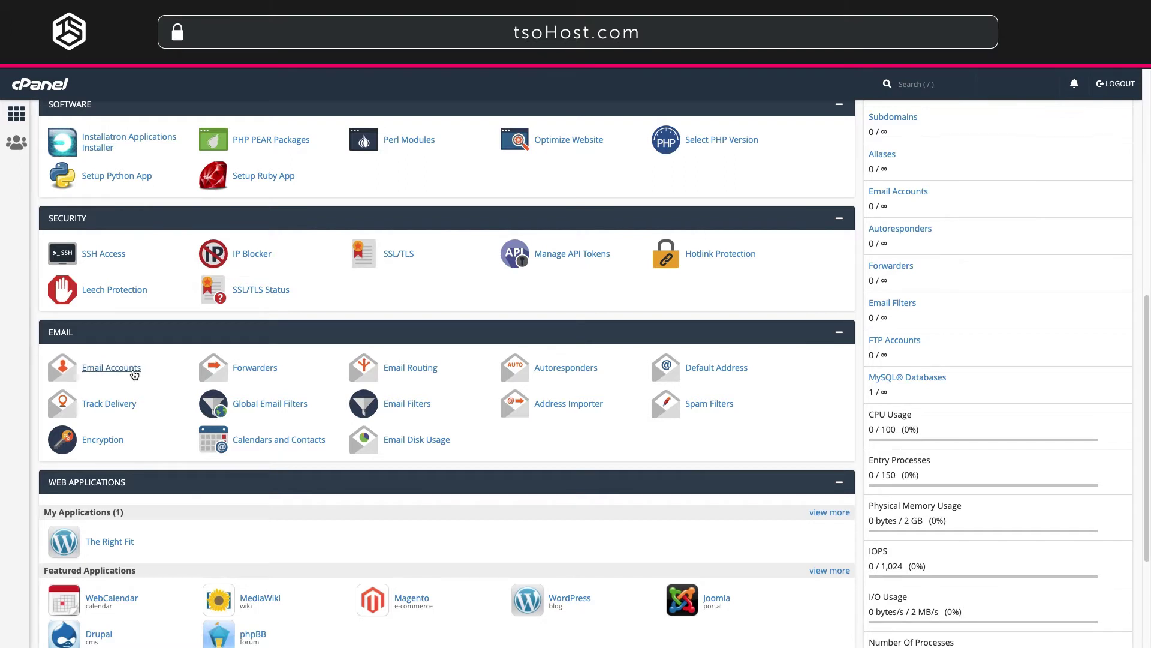
pyautogui.click(134, 375)
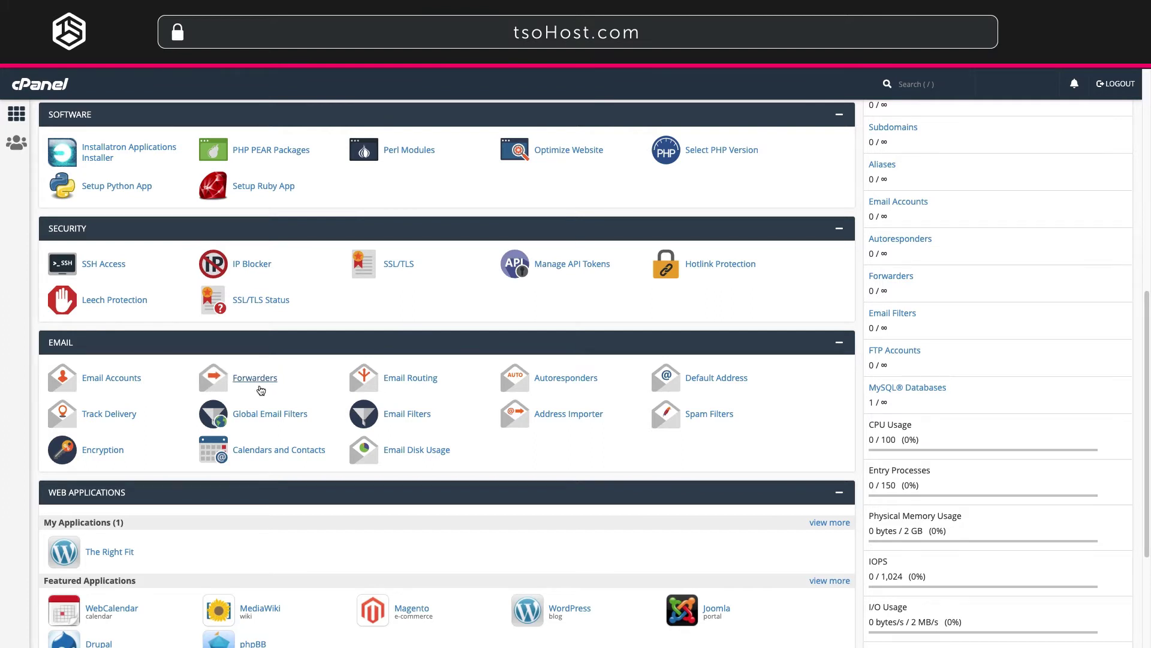
pyautogui.click(260, 391)
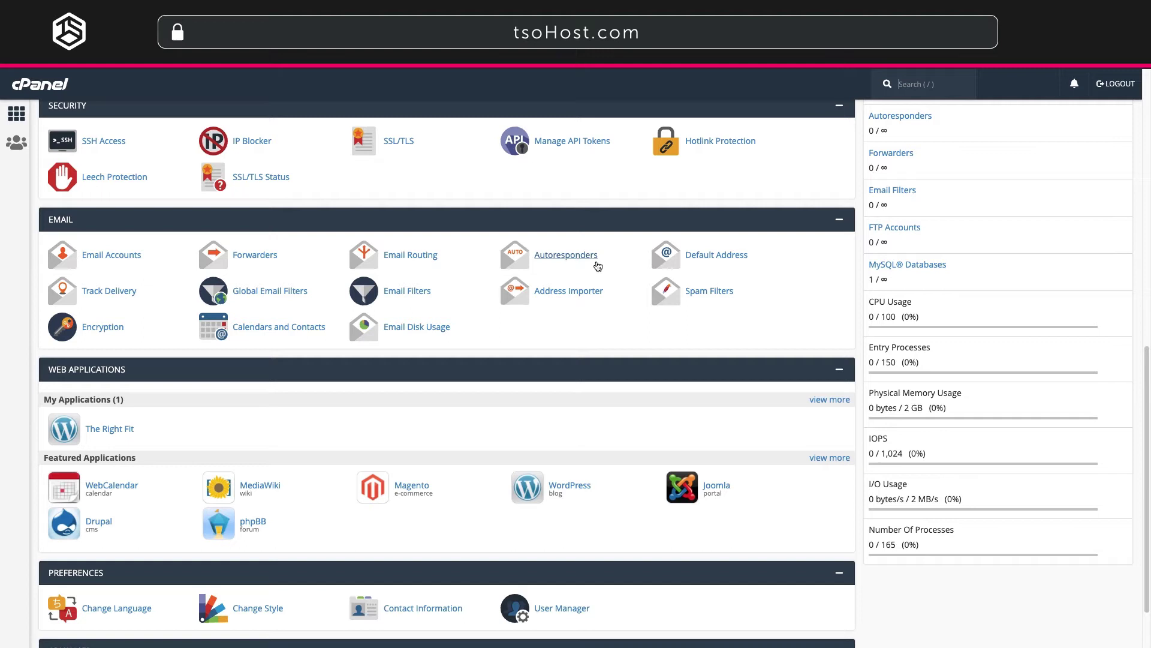
pyautogui.click(566, 258)
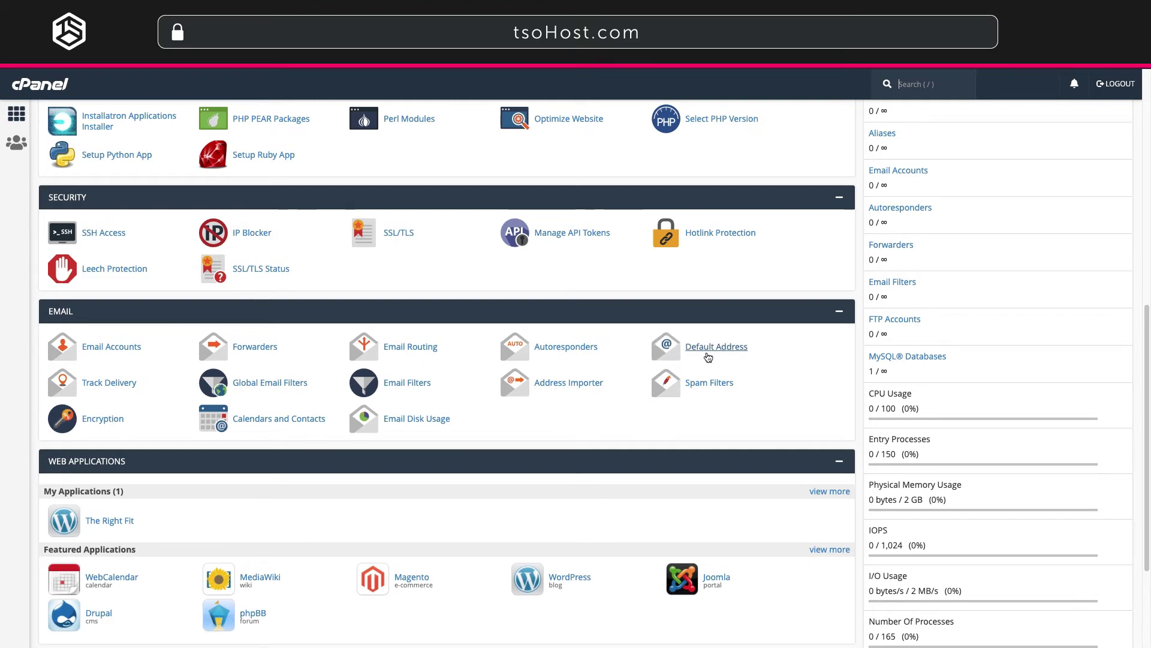
pyautogui.click(708, 355)
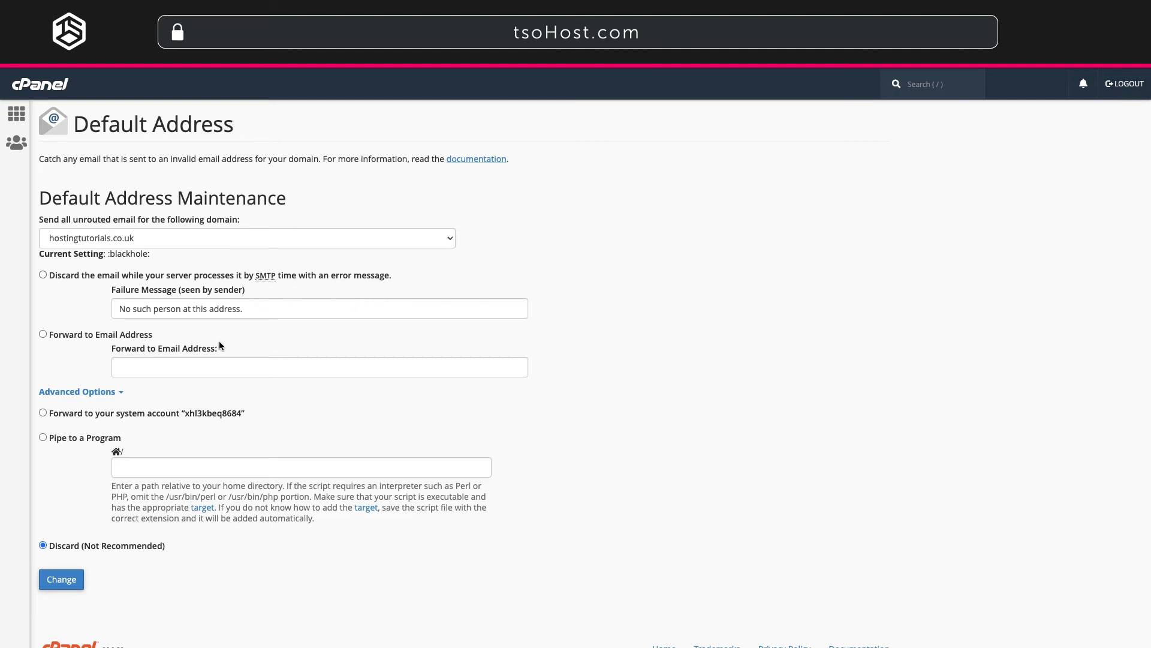
pyautogui.click(235, 366)
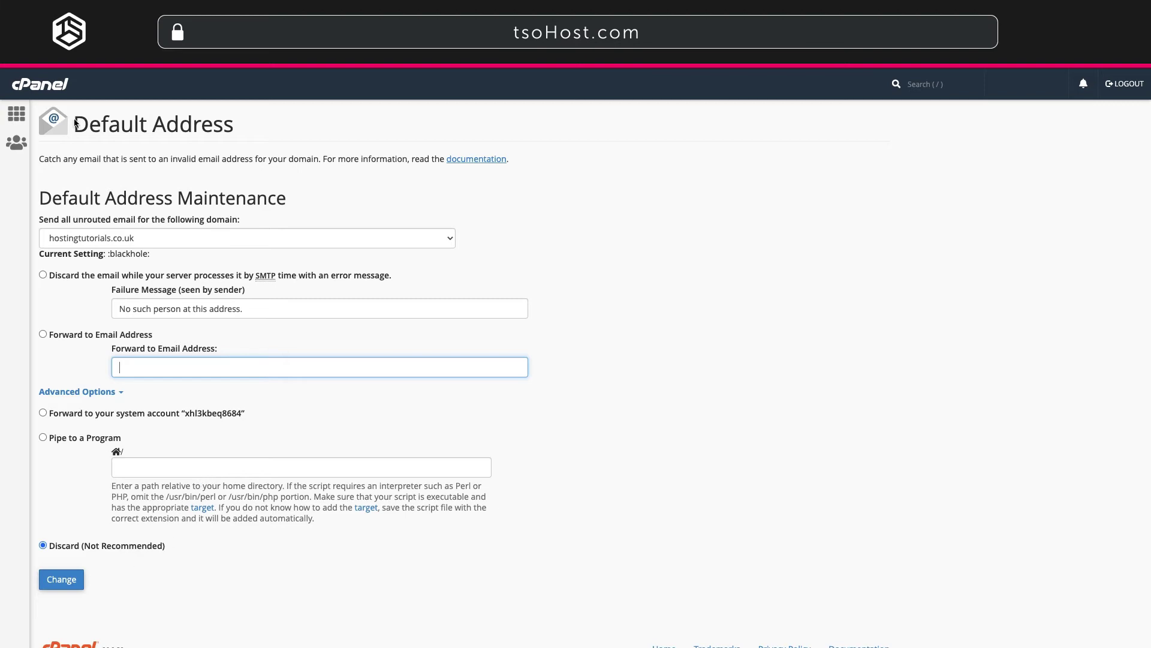
pyautogui.click(15, 120)
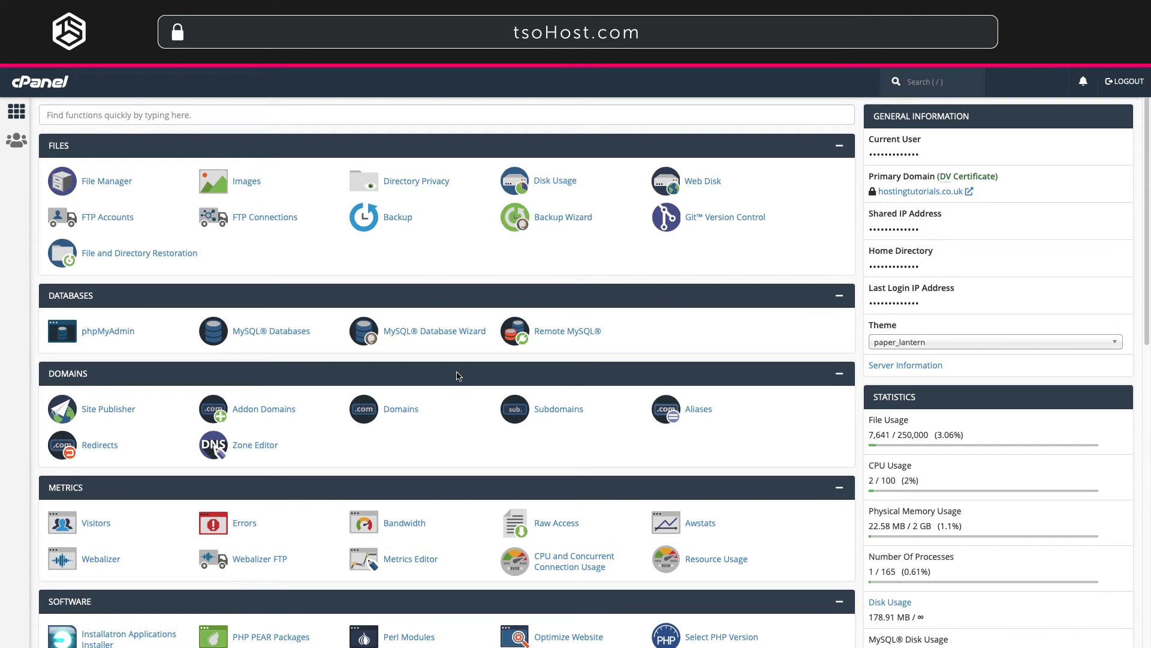
# In Select PHP Version, change the current PHP version from 7.3 to 7.4.
pyautogui.scroll(-3, 709, 585)
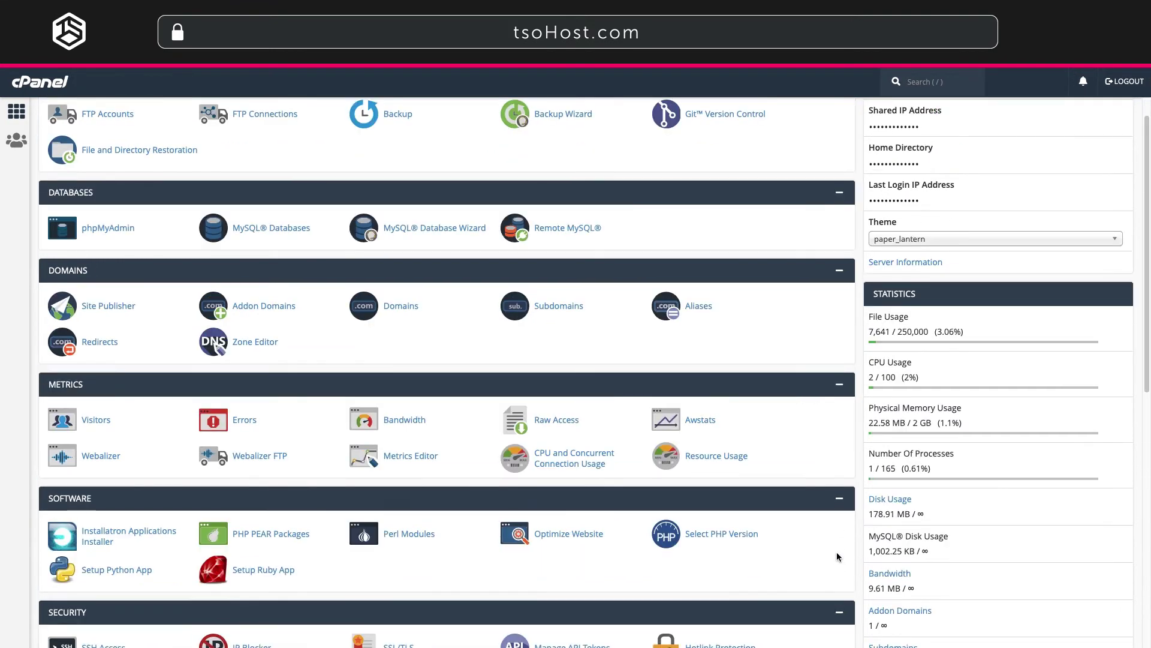
pyautogui.scroll(-1, 738, 471)
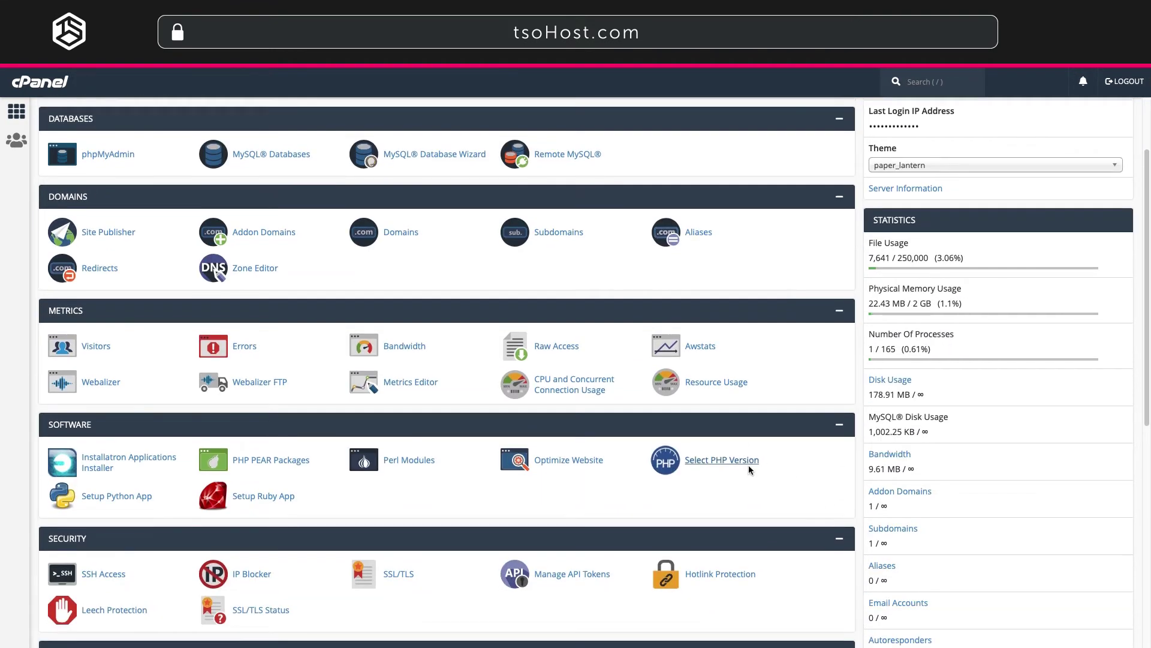
pyautogui.click(747, 469)
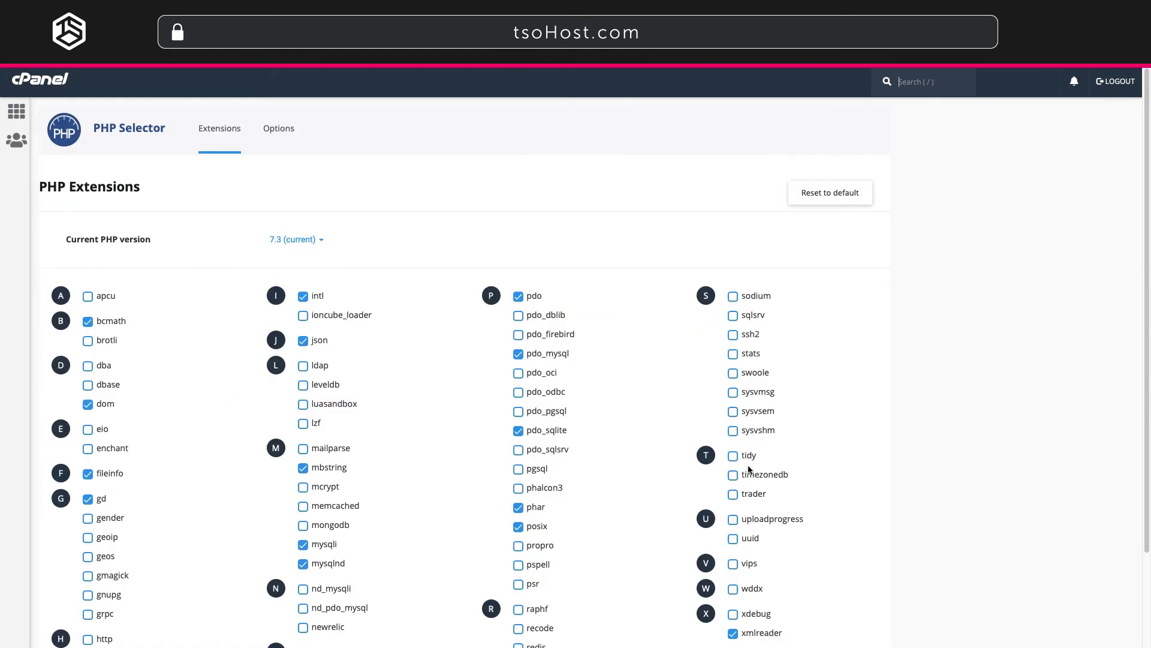
pyautogui.click(319, 241)
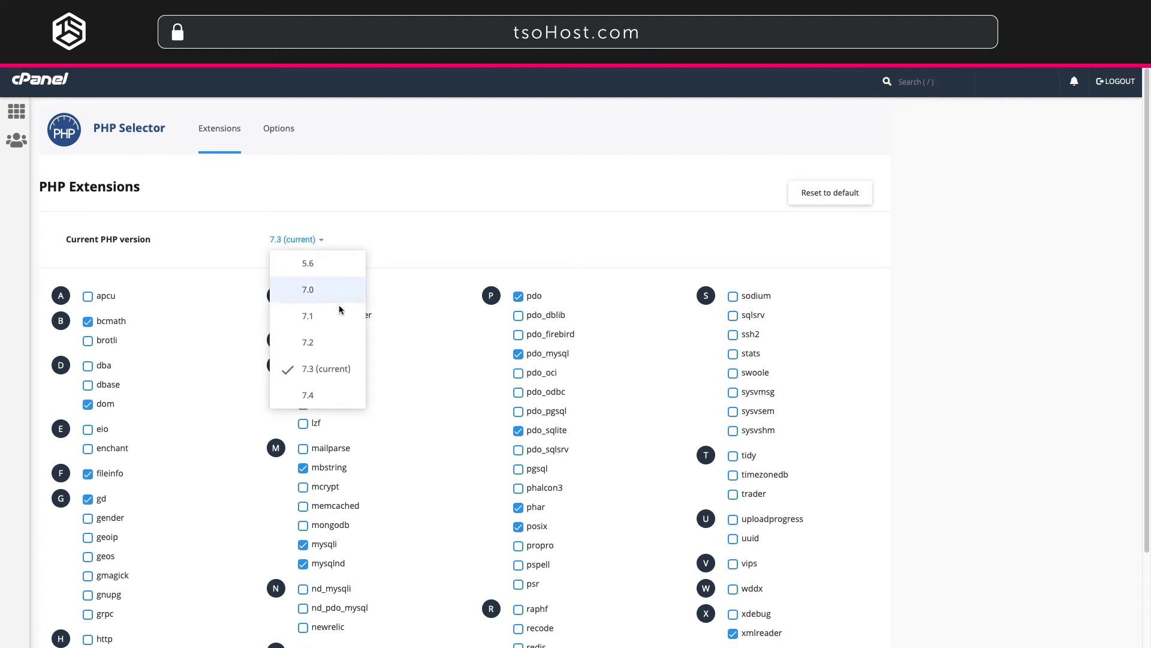
pyautogui.click(331, 400)
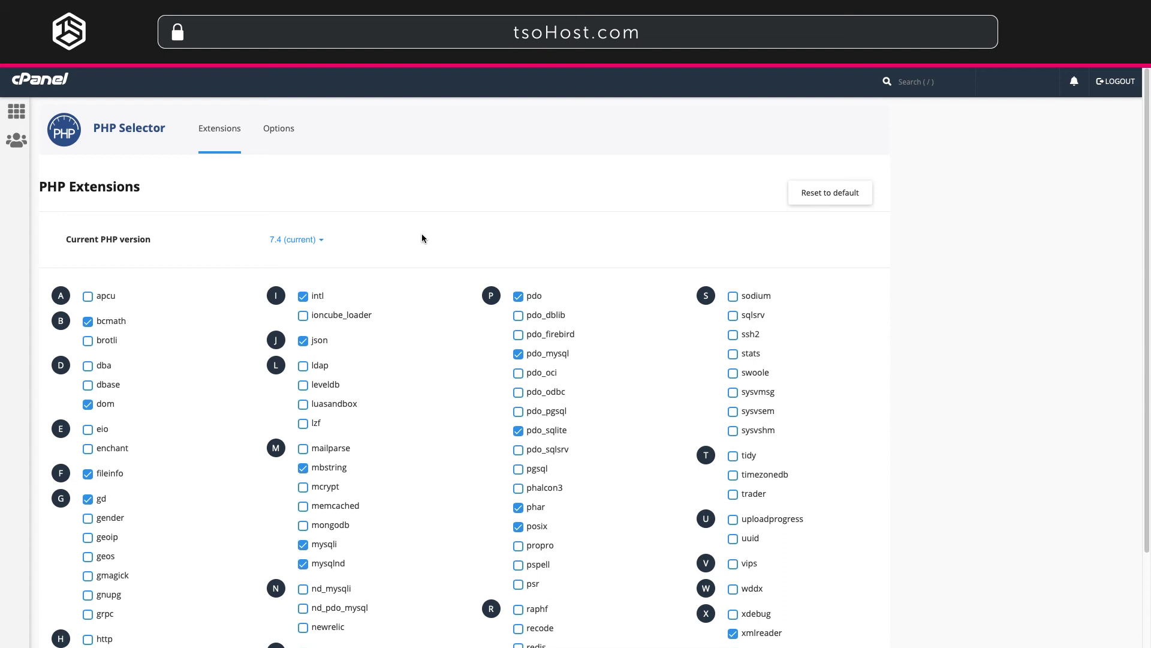
# Review PHP options like memory_limit 128M and upload_max_filesize 32M, then return home.
pyautogui.click(285, 139)
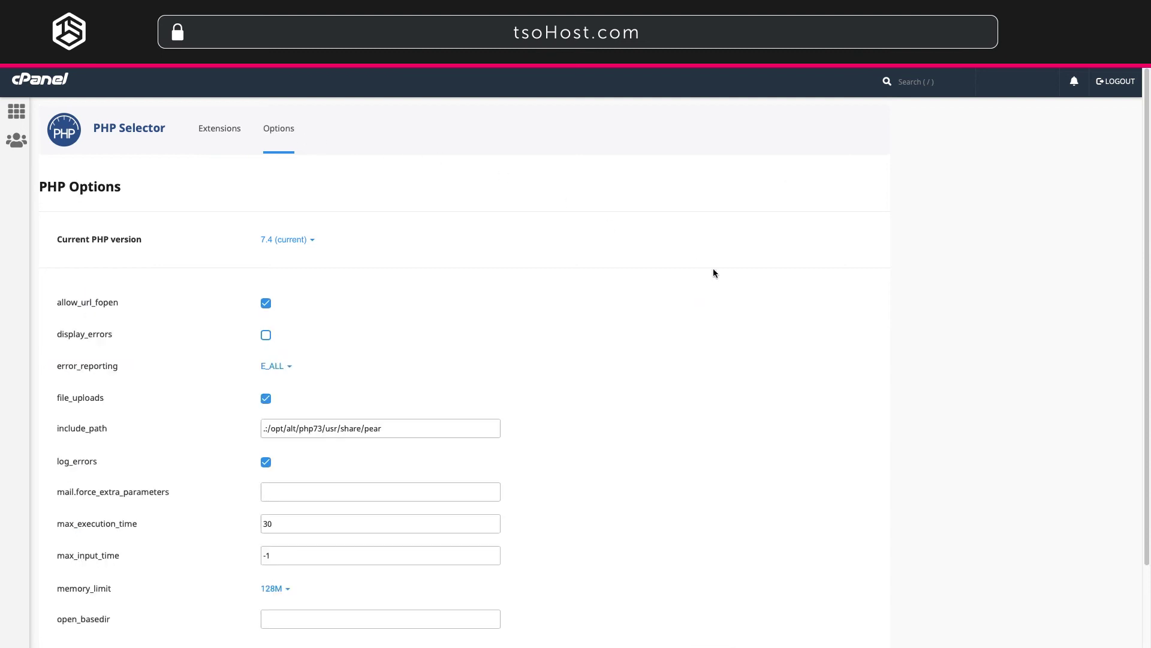
pyautogui.scroll(-3, 781, 291)
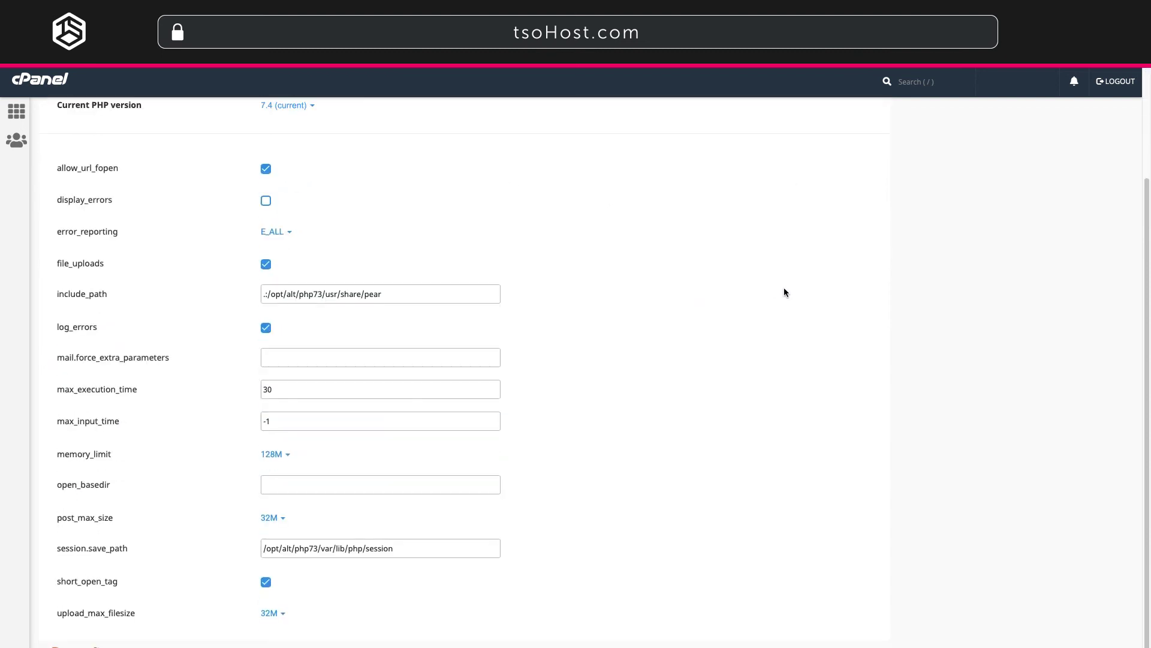
pyautogui.scroll(3, 784, 286)
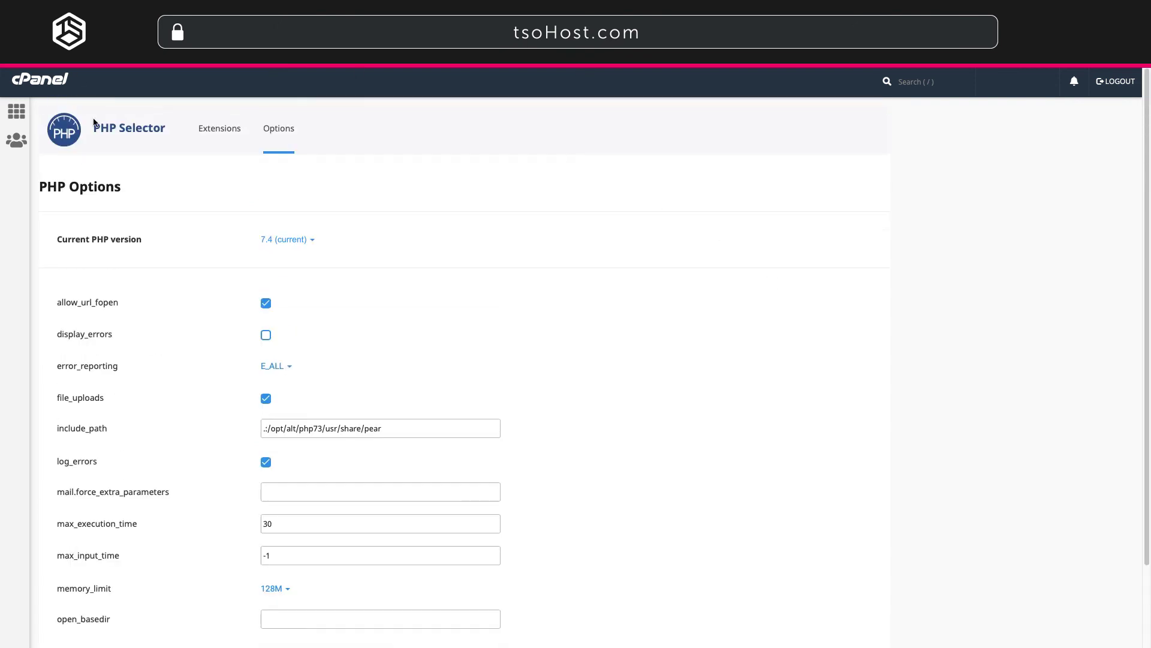
pyautogui.click(37, 79)
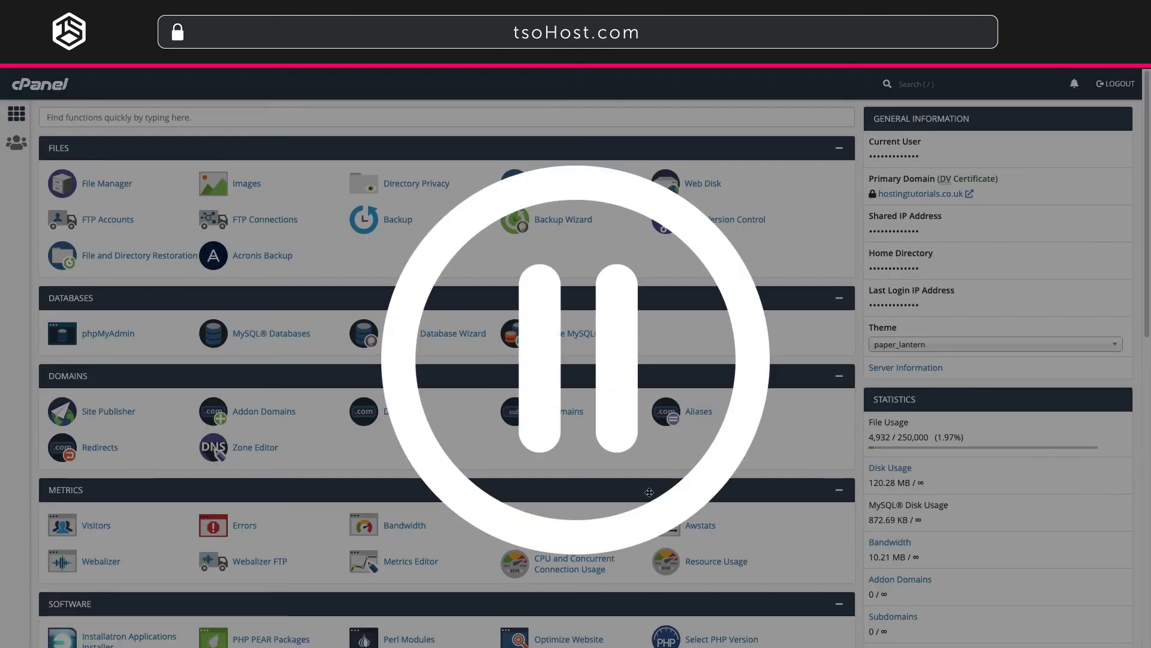